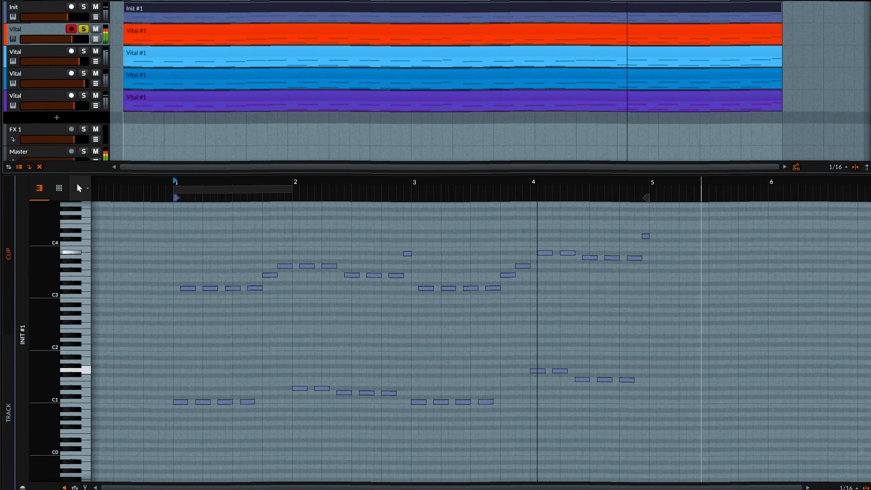
Step: Solo individual synth tracks, play back their clips, and reposition the Vital windows
click(83, 51)
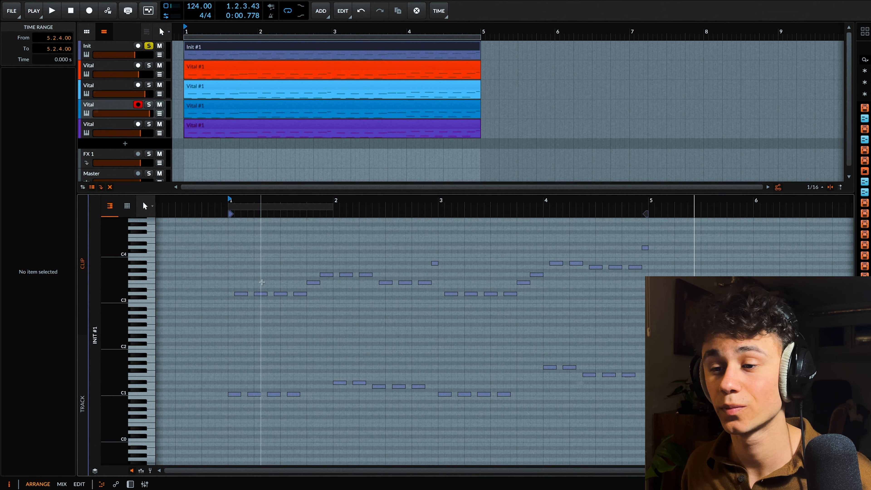
key(space)
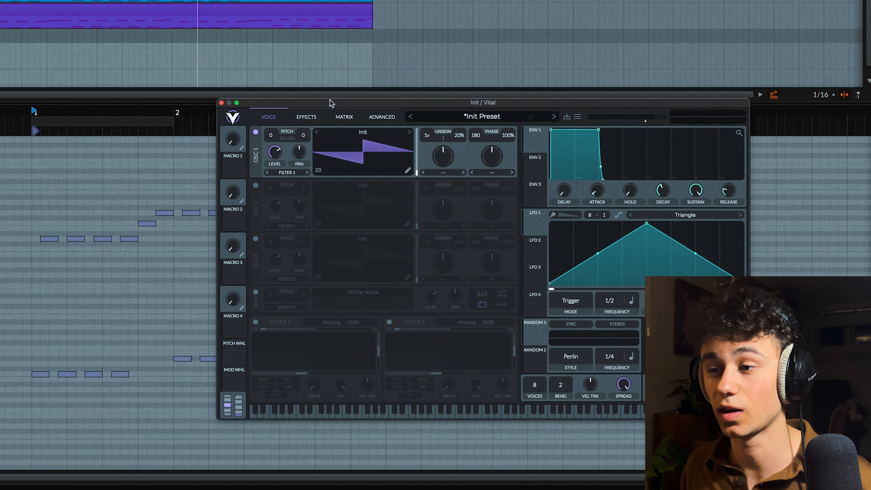
drag(331, 103, 253, 84)
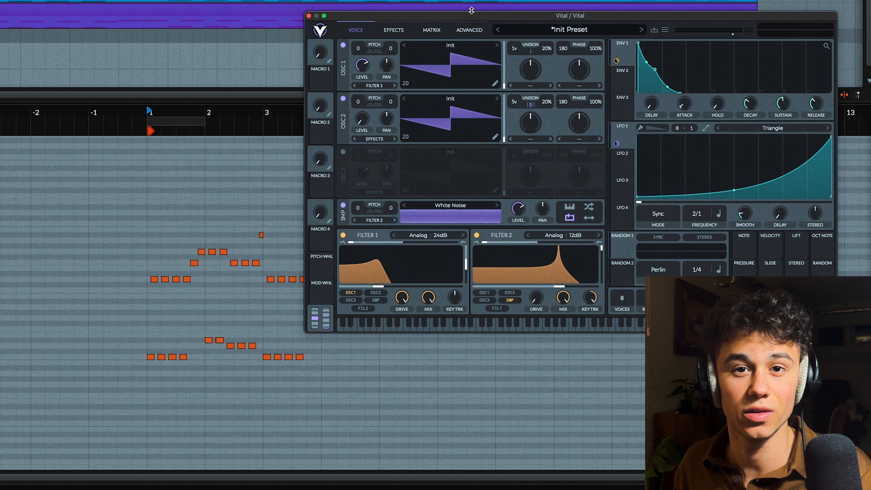
key(space)
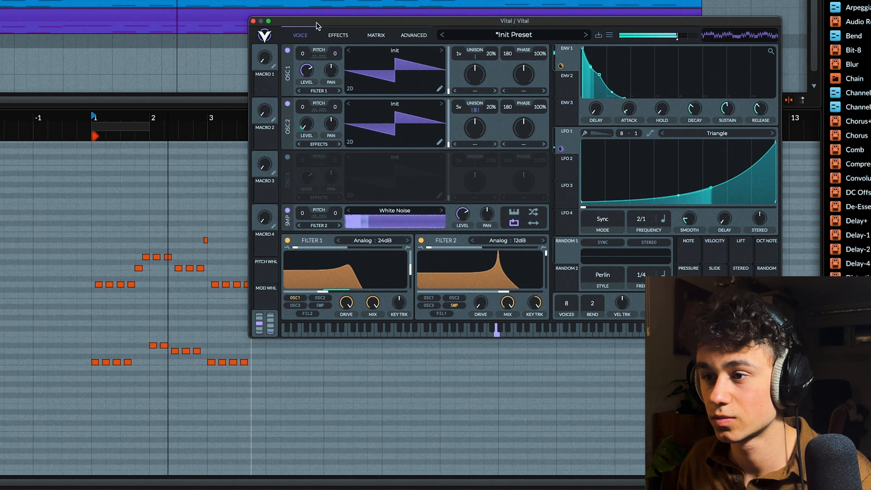
drag(317, 27, 402, 21)
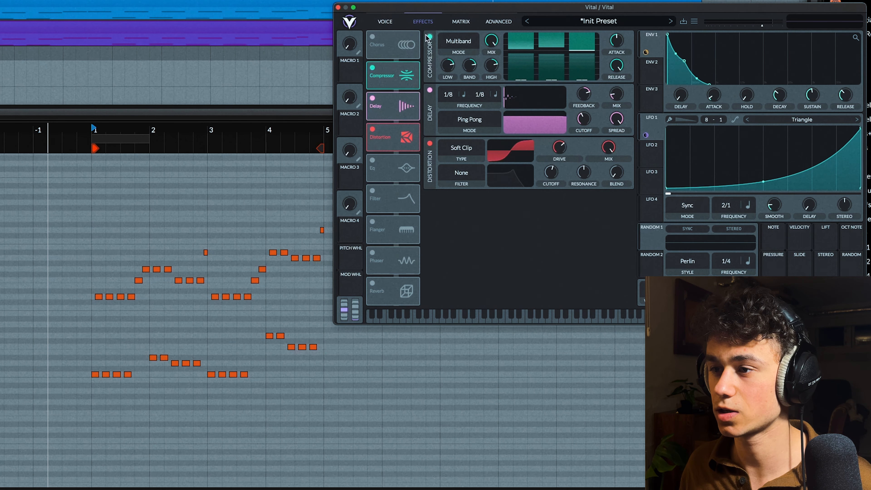
Step: Switch off the Compressor, Delay and Distortion effects, and return to the oscillator page
click(430, 36)
click(430, 90)
click(430, 143)
click(391, 24)
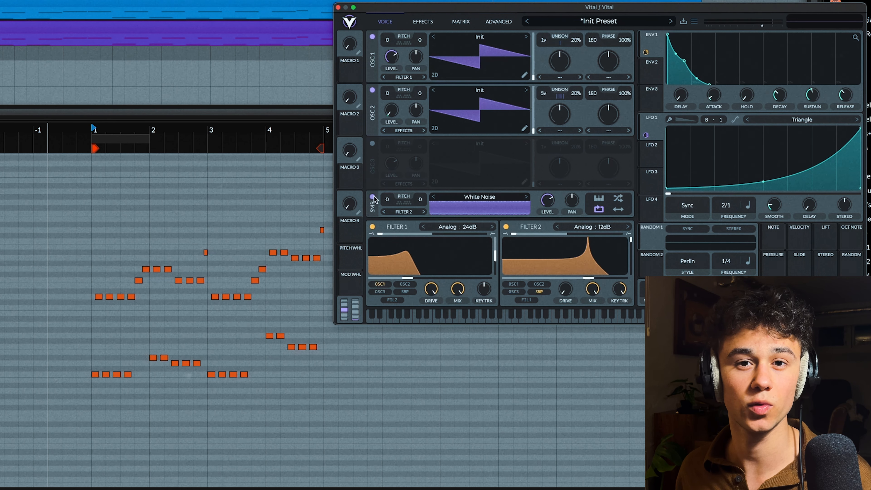
Step: Switch off the White Noise sampler and audition the two oscillators alone
click(373, 198)
key(space)
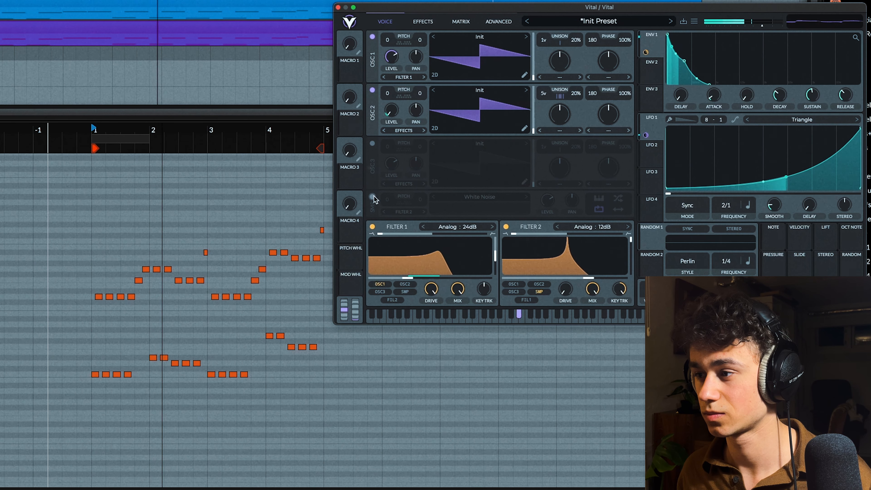
key(space)
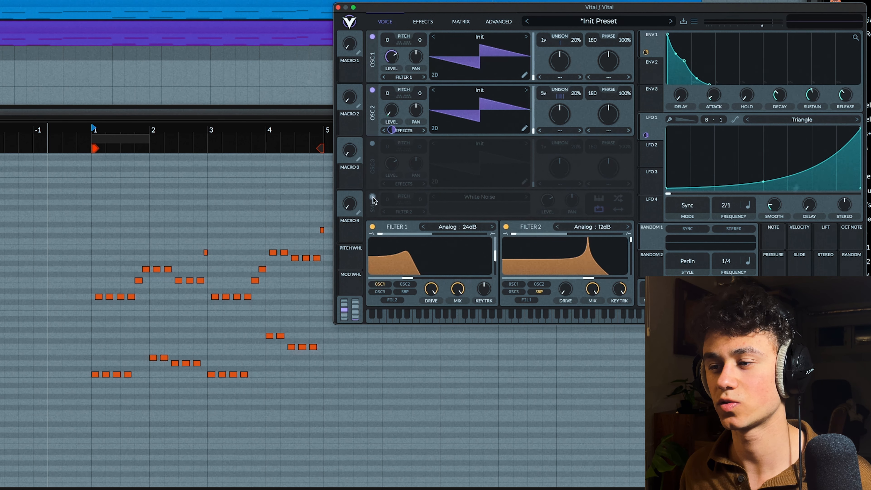
Step: Switch the White Noise sampler back on, switch off oscillators 1 and 2, and audition the noise alone
click(373, 197)
click(372, 89)
click(372, 37)
key(space)
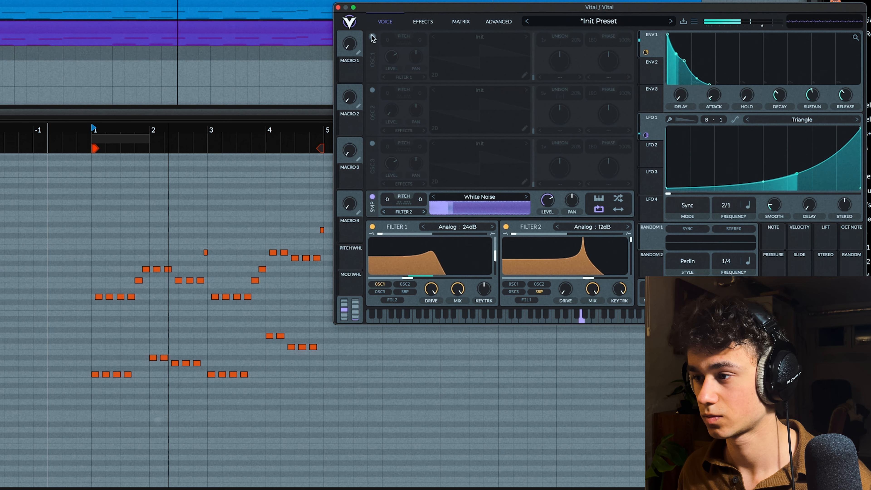
key(space)
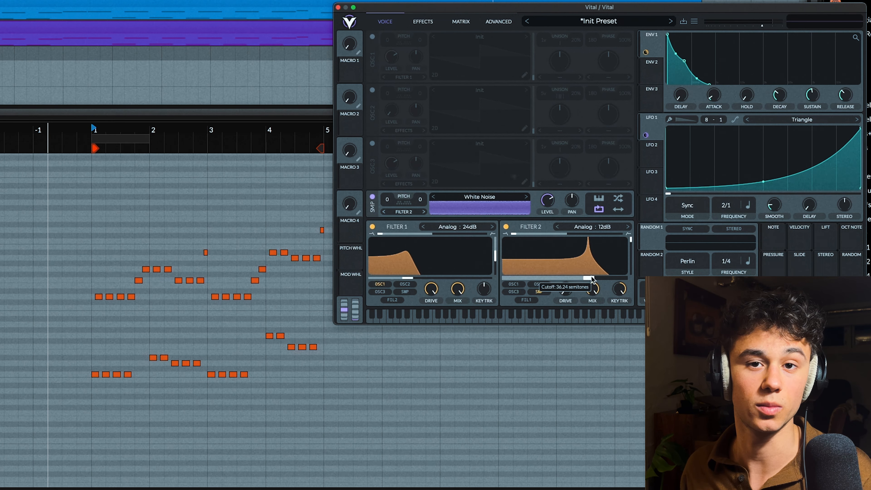
Step: Check the patch's effects chain and play back the full sound with oscillators and noise together
click(423, 22)
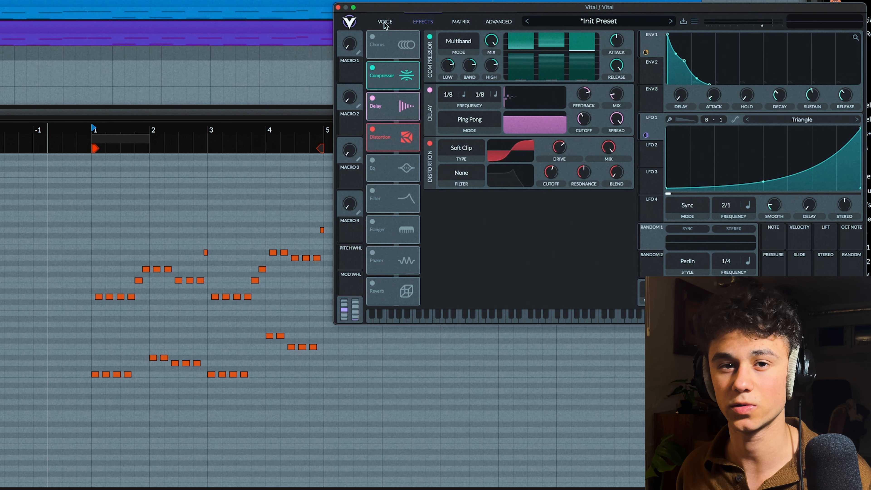
click(384, 22)
key(space)
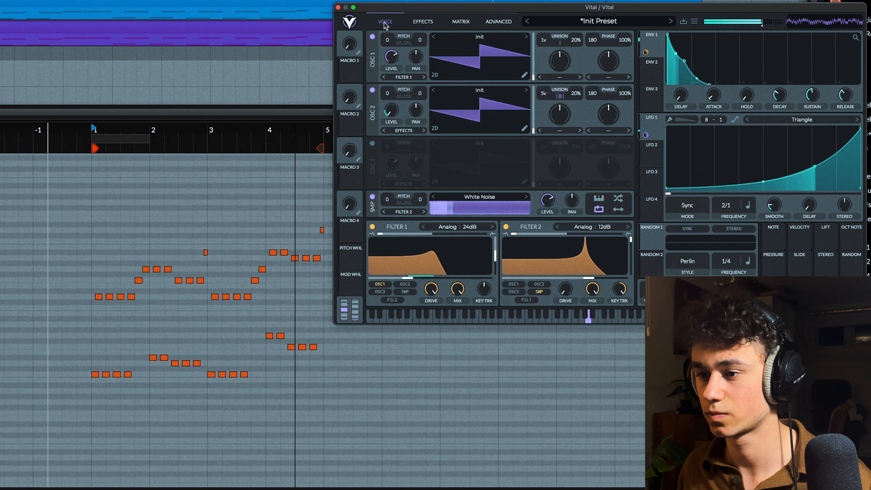
key(space)
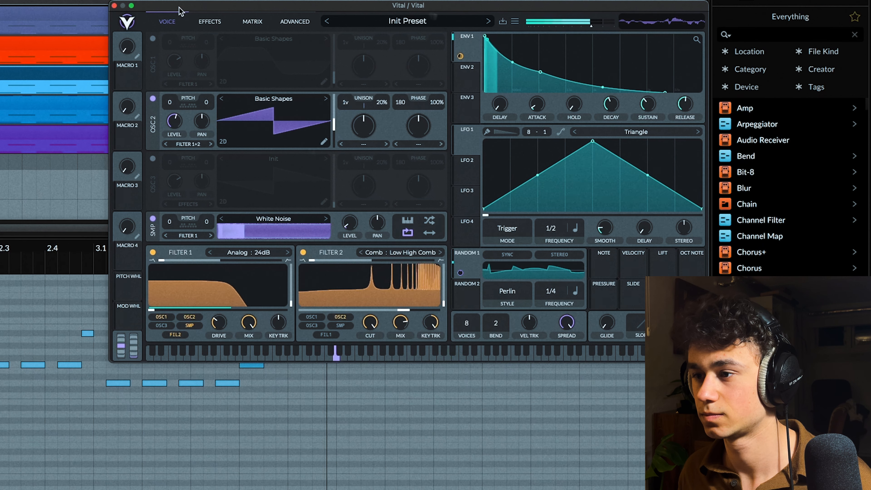
Step: Review the effects and voice pages of the comb-filter patch during playback, and reposition its window
click(209, 21)
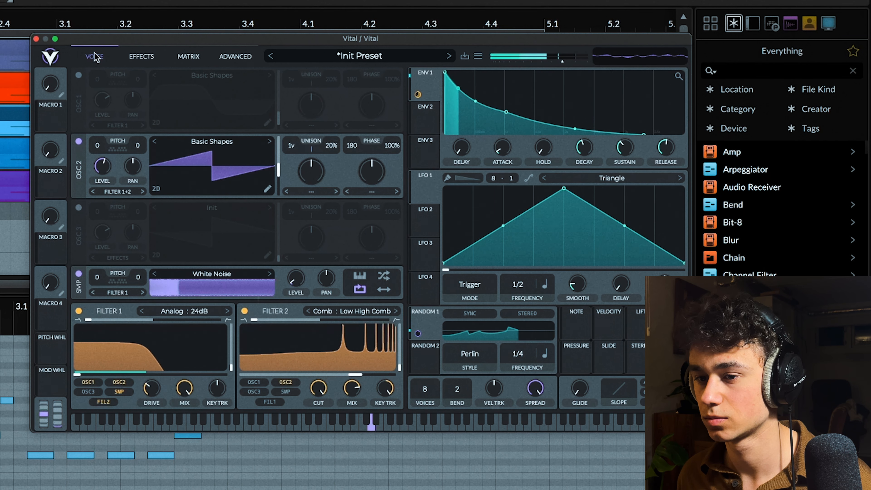
drag(147, 42, 166, 16)
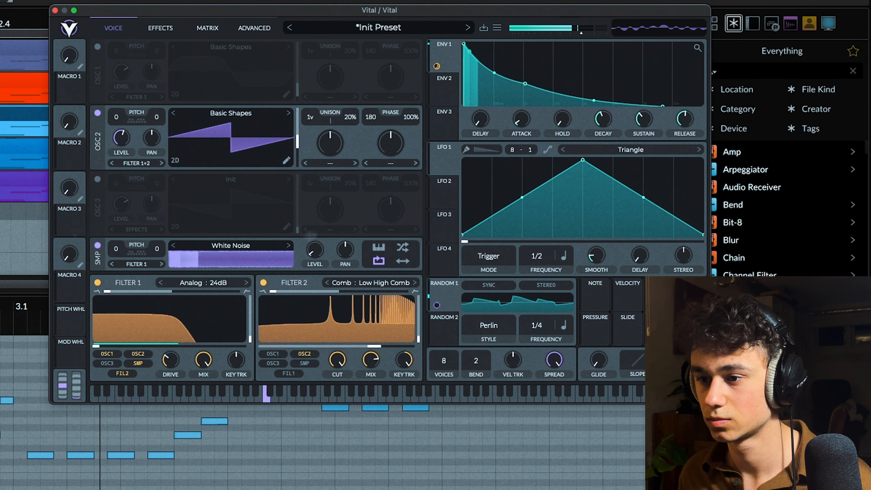
click(31, 410)
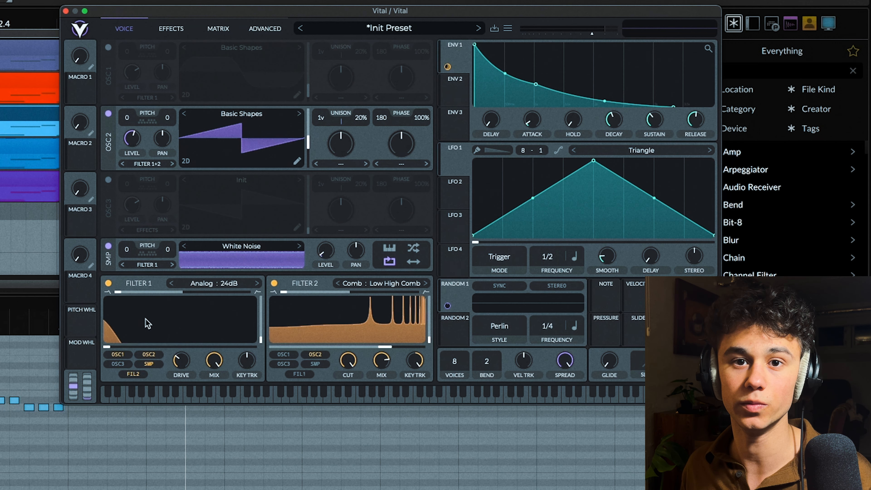
Step: Compare the sound with Filter 1 and the White Noise sampler on and off, leaving both switched off
click(108, 283)
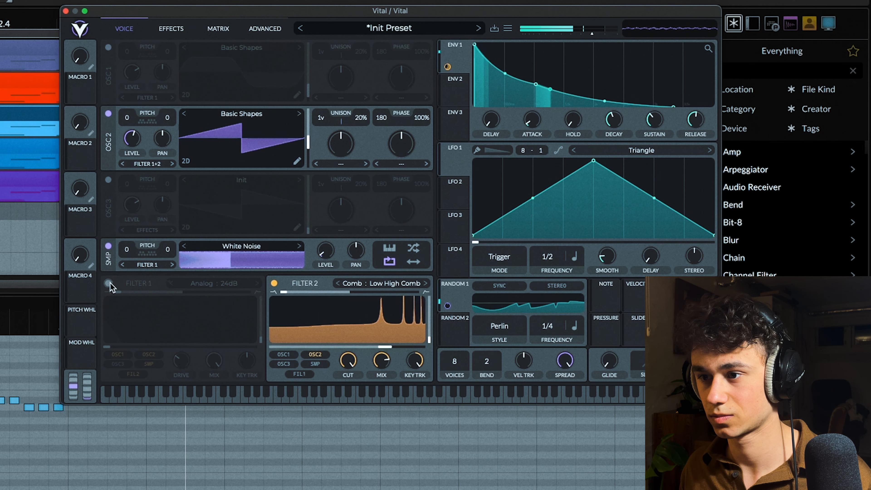
click(108, 284)
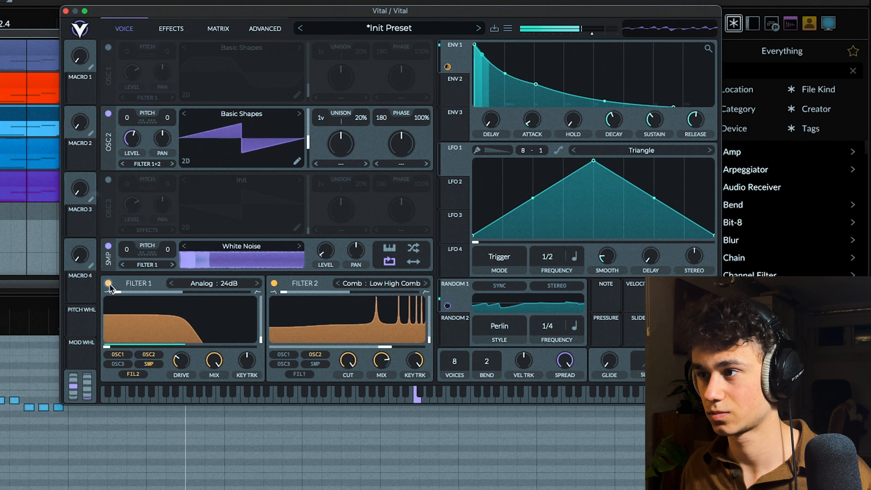
click(109, 284)
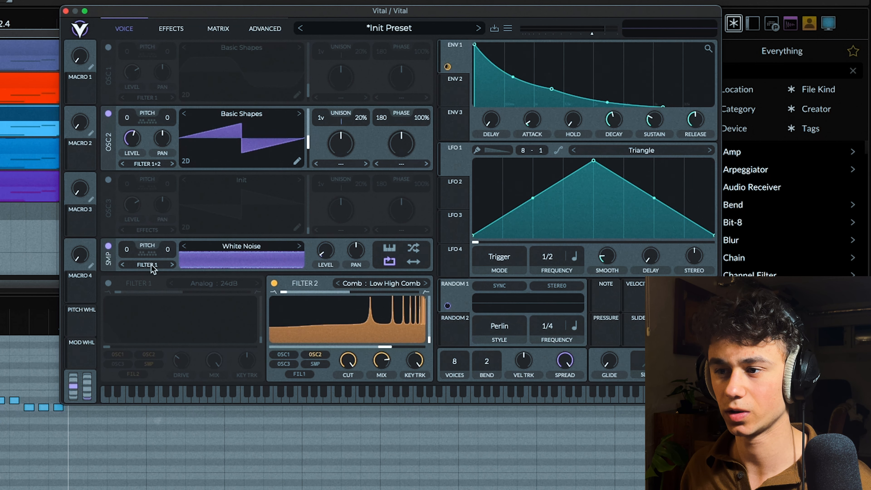
click(108, 246)
click(108, 246)
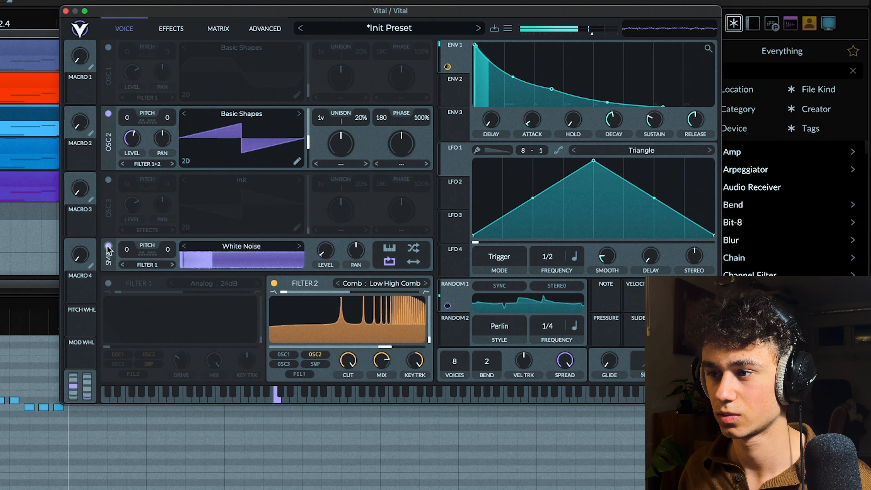
click(108, 246)
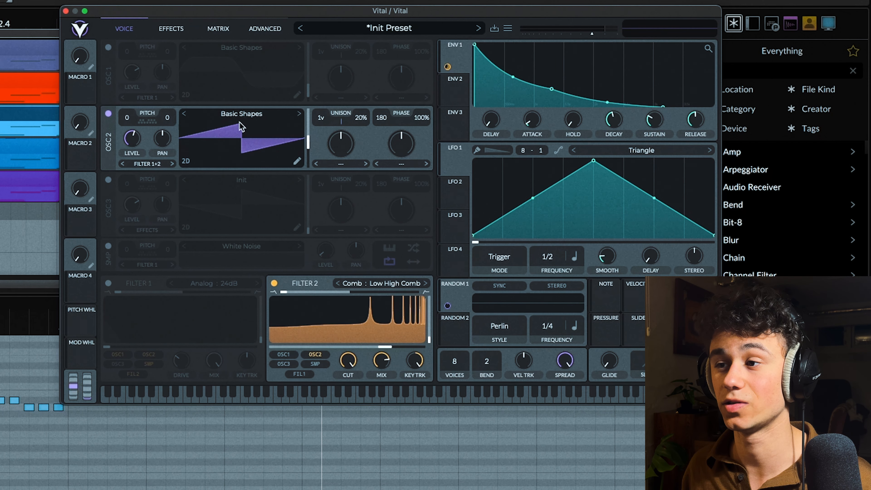
Step: Try removing oscillator 2 from Filter 2's inputs, restore it, and check the filter's type list and resonance
click(315, 355)
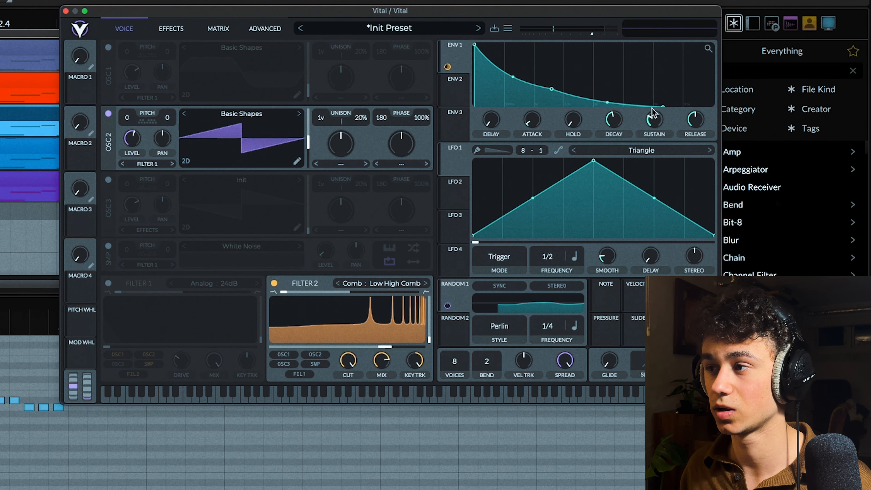
click(315, 354)
click(386, 288)
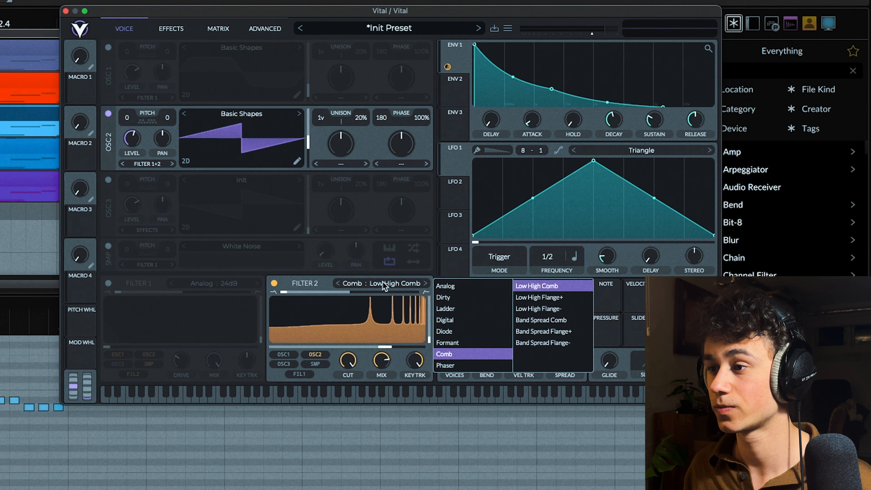
click(429, 342)
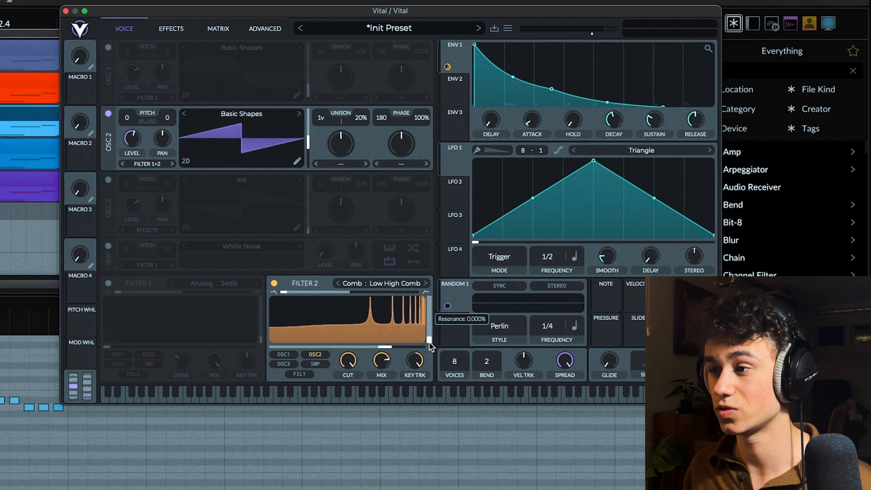
drag(429, 343, 428, 413)
Step: Try Filter 2's key tracking at 95.14%, restore it, and check the filter's mix and cutoff
mouse_move(381, 367)
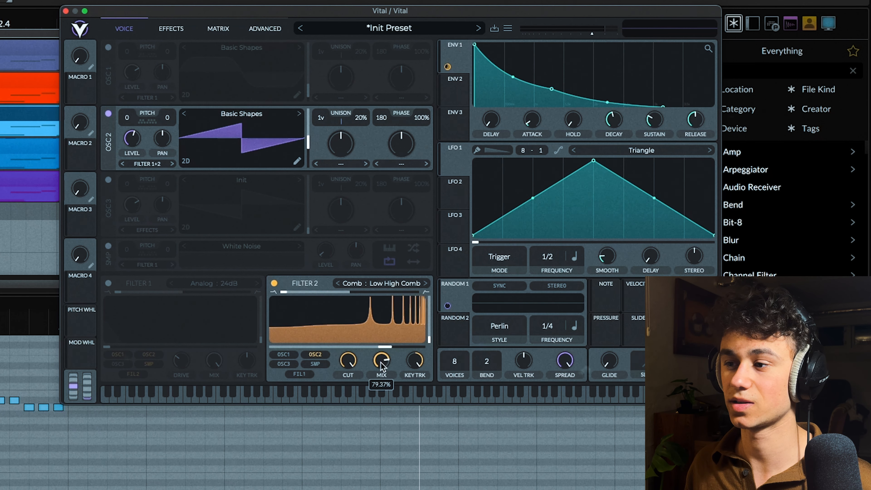
mouse_move(416, 363)
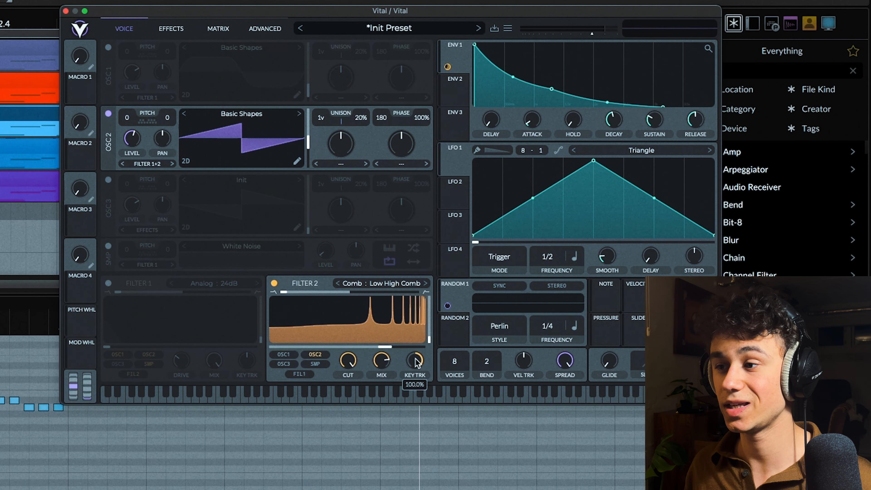
drag(417, 359, 416, 360)
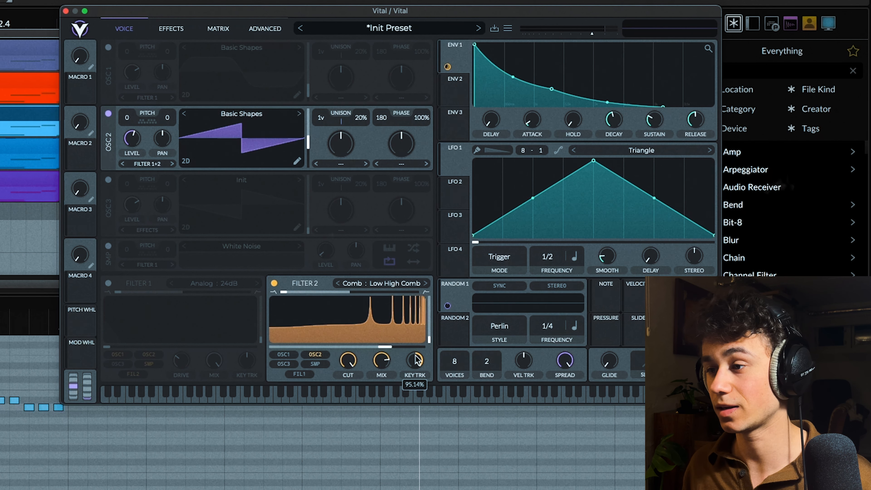
scroll(417, 361, up, 1)
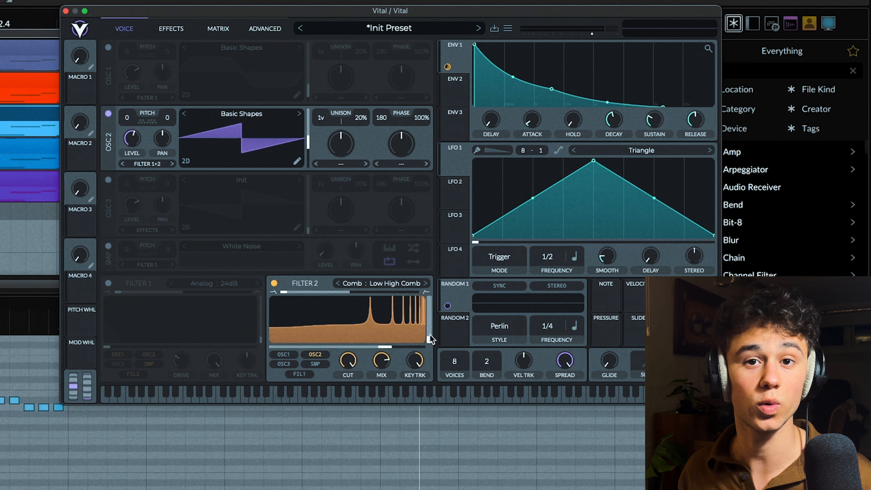
click(386, 347)
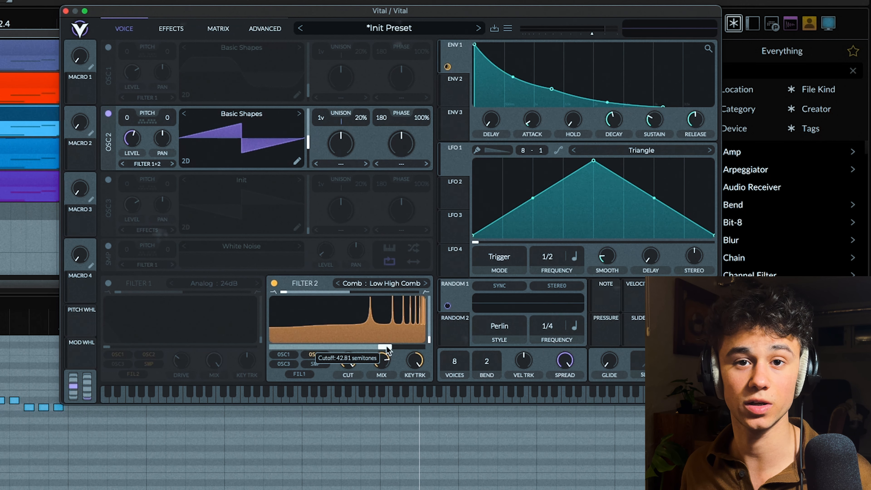
drag(387, 349, 390, 346)
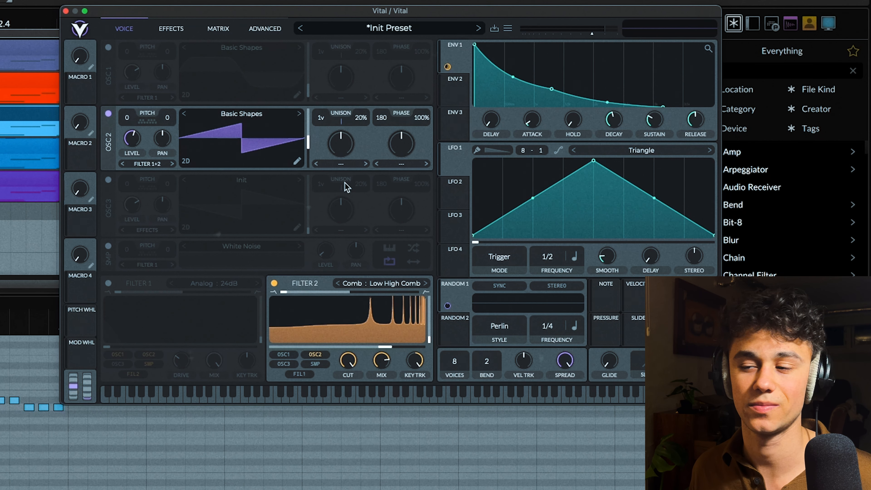
Step: Switch Filter 1 back on and enable the Compressor, Delay, Distortion and Reverb effects
click(108, 283)
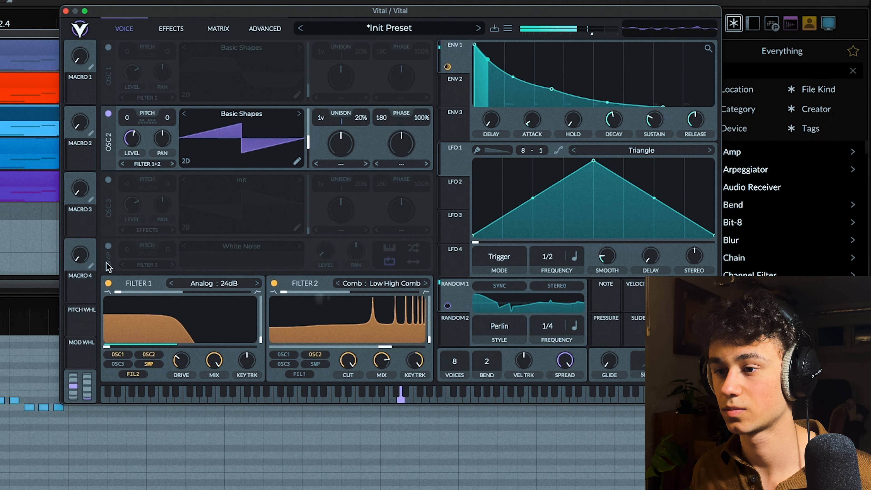
click(170, 29)
click(179, 47)
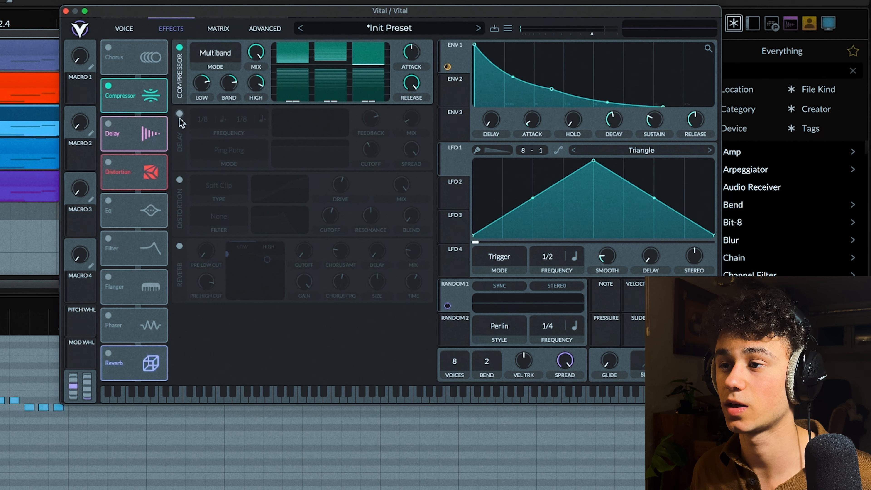
click(180, 114)
click(180, 180)
click(179, 246)
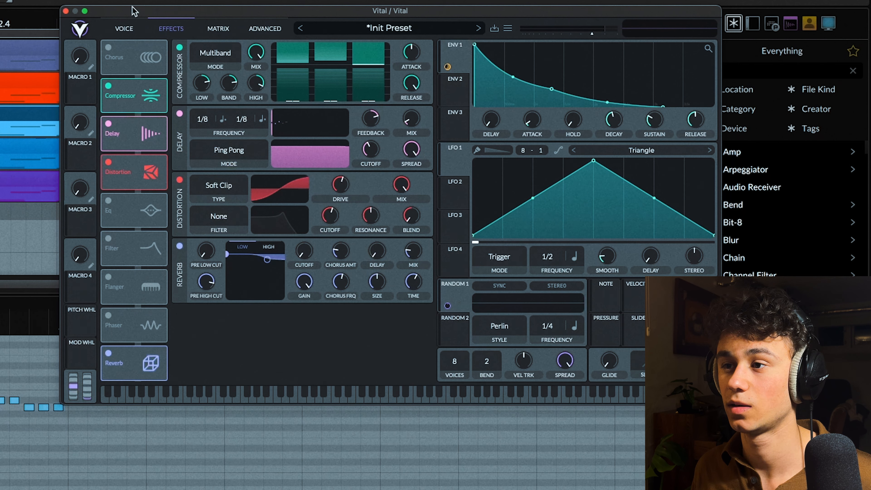
Step: Compare the voice and effects pages of the comb-filter patch during playback
click(126, 29)
click(166, 29)
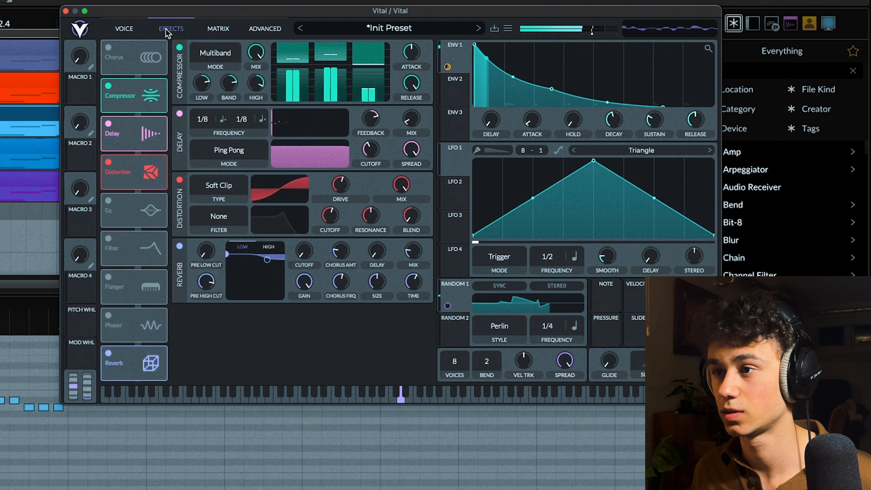
click(122, 30)
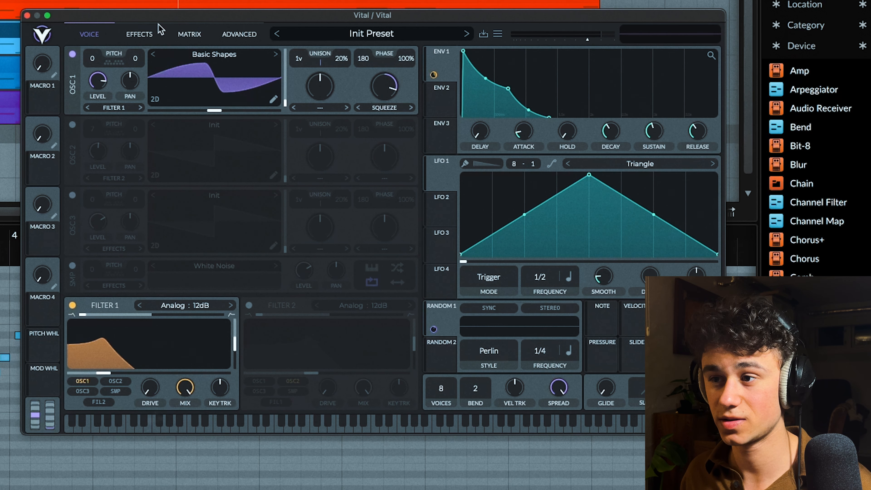
Step: Reposition the window of the Squeeze-phase Basic Shapes patch and inspect its effects page
drag(162, 26, 185, 50)
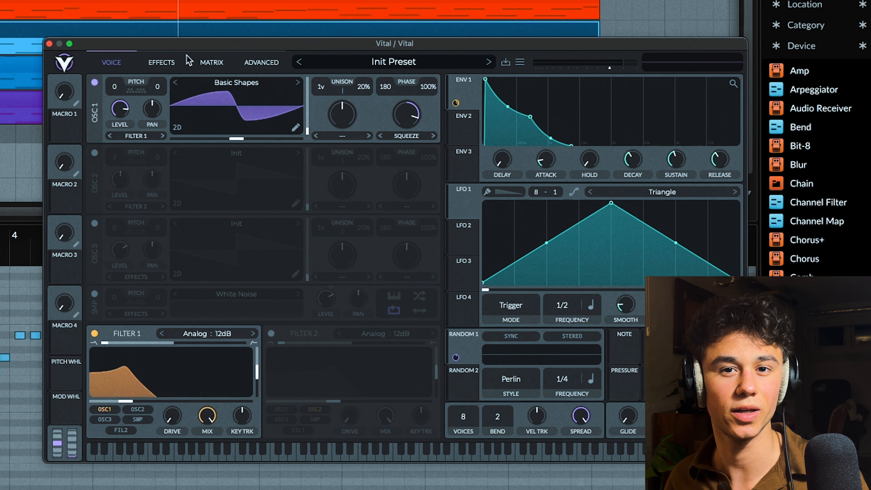
click(166, 62)
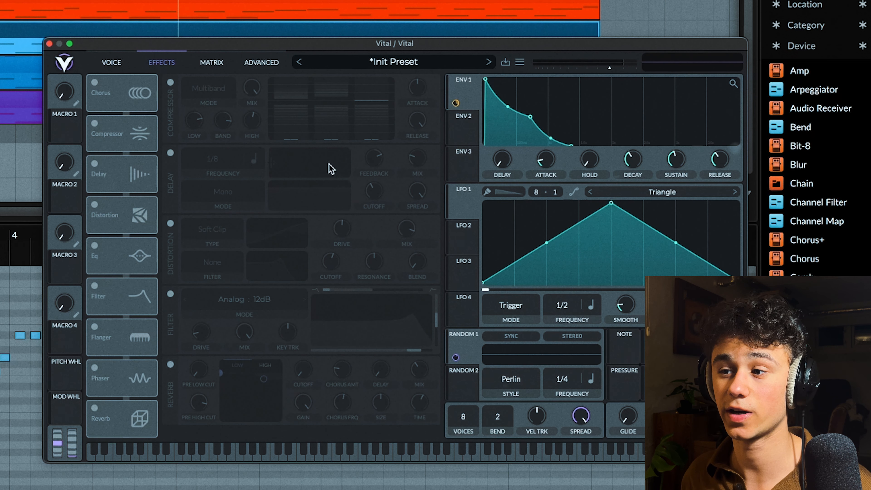
click(120, 60)
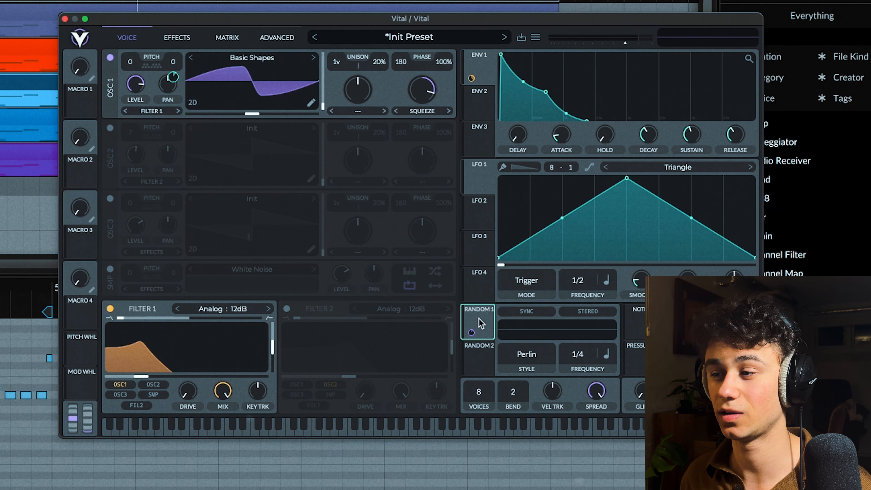
Step: Inspect the Random 1 modulation assigned to oscillator 1's pan while the patch plays
right_click(472, 332)
click(472, 335)
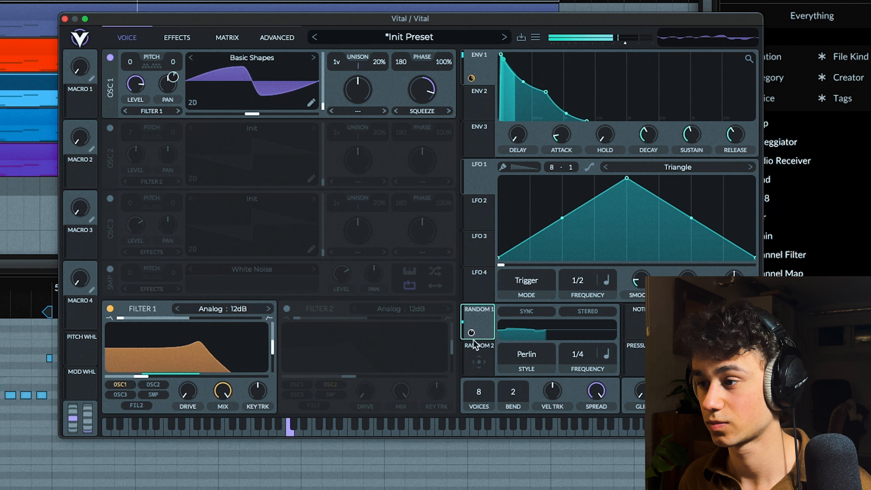